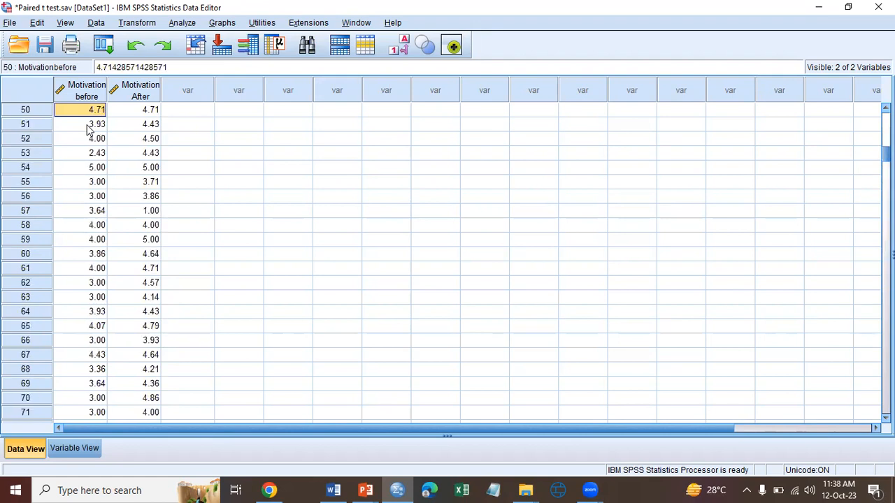
Look through the Motivationbefore and MotivationAfter values down past the last filled case.
key(Down)
key(Down)
key(Down)
key(Down)
key(Down)
key(Down)
key(Down)
key(Down)
key(Down)
key(Down)
key(Down)
key(Down)
key(Down)
key(Down)
key(Down)
key(Down)
key(Down)
key(Down)
key(Down)
key(Down)
key(Down)
key(Down)
key(Down)
key(Down)
key(Down)
key(Down)
key(Down)
key(Down)
key(Down)
key(Down)
key(Down)
key(Down)
key(Down)
key(Down)
key(Down)
key(Down)
key(Down)
key(Down)
key(Down)
key(Down)
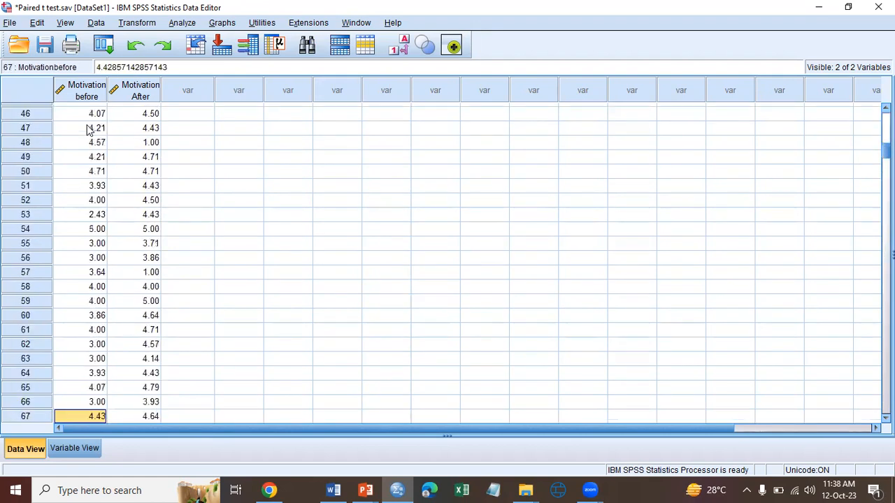
key(Down)
key(Down)
key(Down)
key(Down)
key(Down)
key(Down)
key(Down)
key(Down)
key(Down)
key(Down)
key(Down)
key(Down)
key(Down)
key(Down)
key(Down)
key(Down)
key(Down)
key(Down)
key(Down)
key(Down)
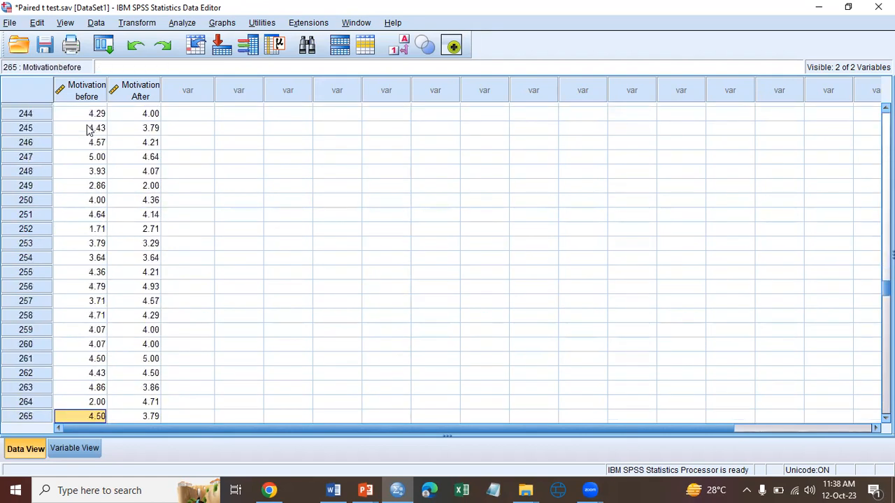
key(Down)
key(Down)
key(Down)
key(Down)
key(Down)
key(Down)
key(Down)
key(Down)
key(Down)
key(Down)
key(Down)
key(Down)
key(Down)
key(Down)
key(Down)
key(Down)
key(Down)
key(Down)
key(Down)
key(Down)
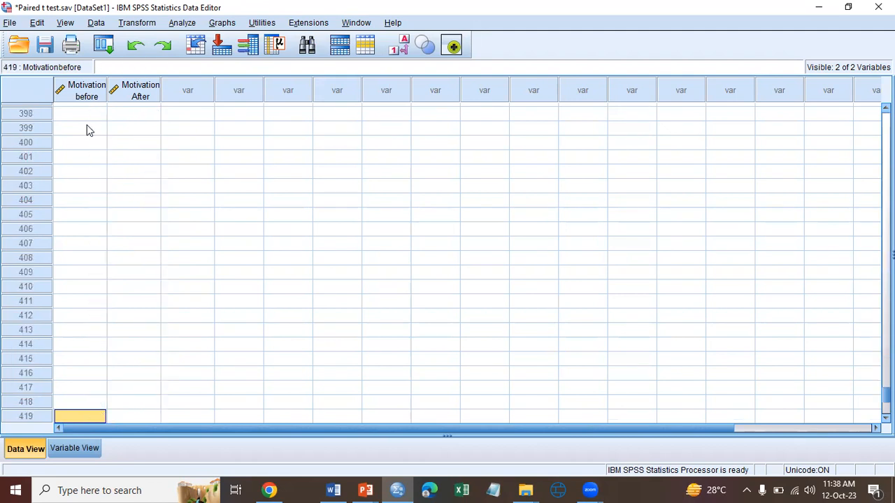
Check the last cases of both motivation variables and return to the first case.
key(Up)
key(Up)
key(Up)
key(Up)
key(Up)
key(Up)
key(Up)
key(Up)
key(Up)
key(Up)
key(Up)
key(Up)
key(Up)
key(Up)
key(Up)
key(Up)
key(Up)
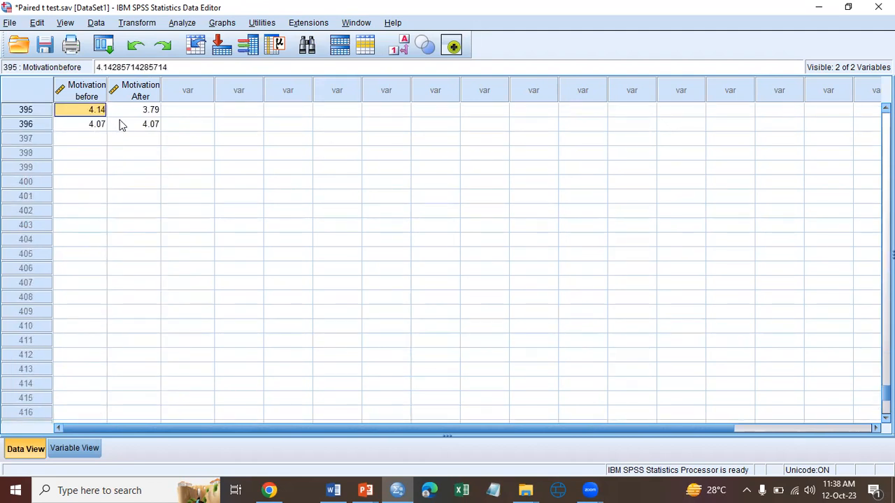
key(Up)
key(Up)
key(Up)
key(Up)
key(Up)
key(Up)
key(Up)
key(Up)
key(Up)
key(Up)
key(Up)
key(Up)
key(Up)
key(Up)
key(Up)
key(Up)
key(Up)
key(Up)
key(Up)
key(Up)
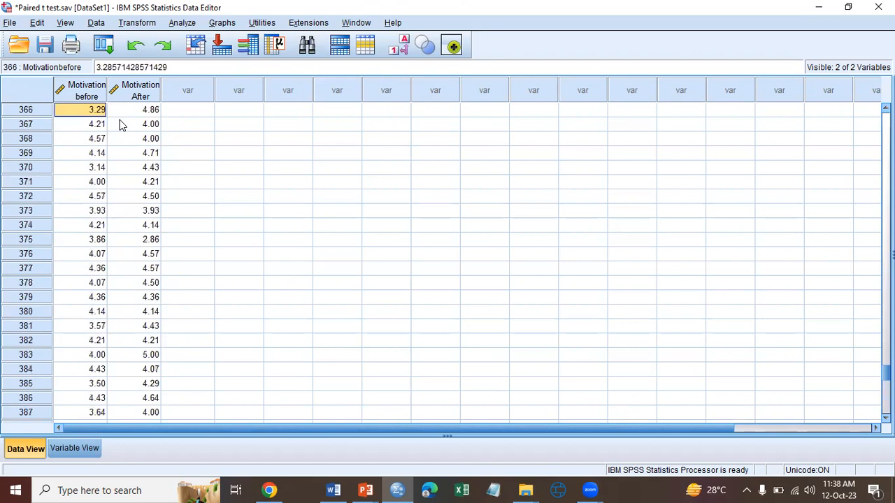
key(ctrl+Up)
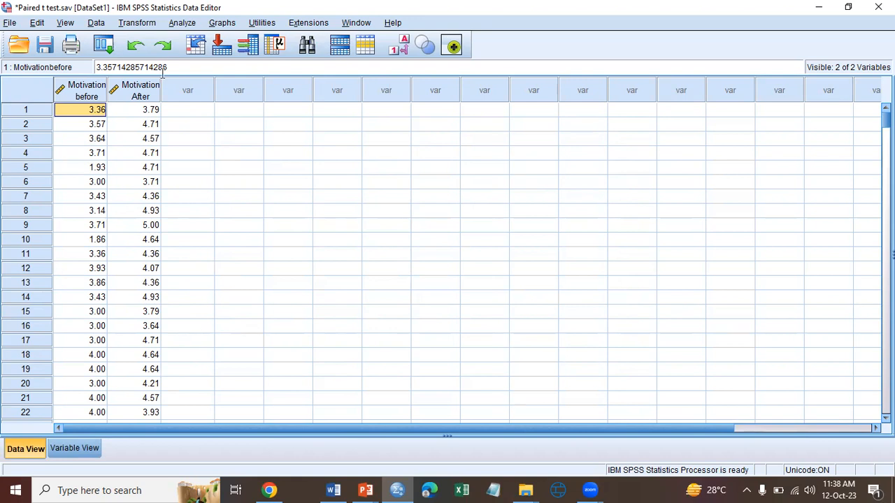
Open the Paired-Samples T Test setup and remove the existing variable pair.
click(182, 23)
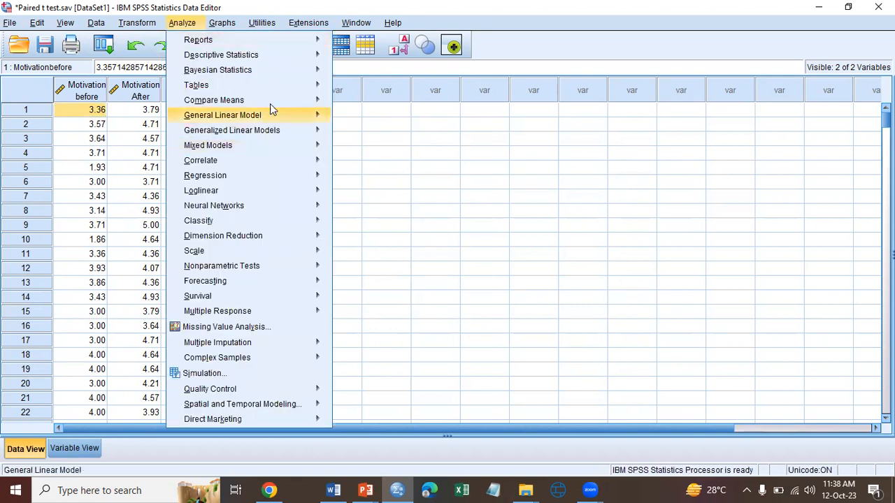
mouse_move(274, 100)
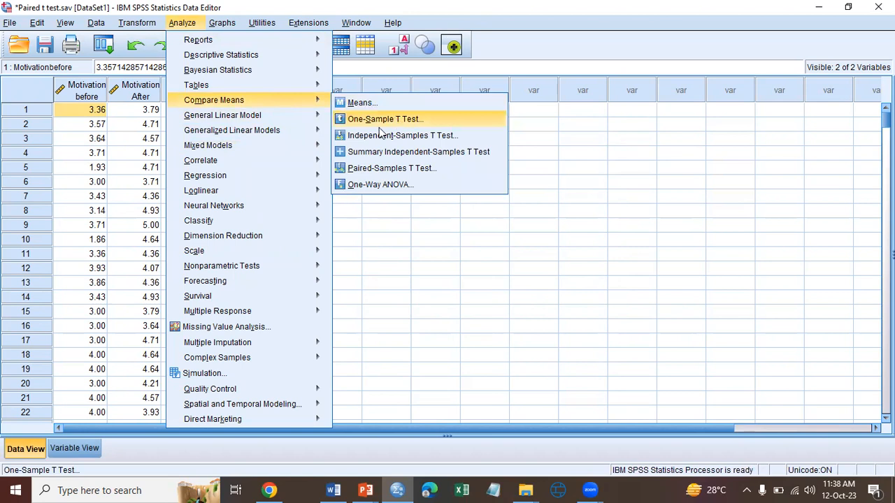
click(423, 174)
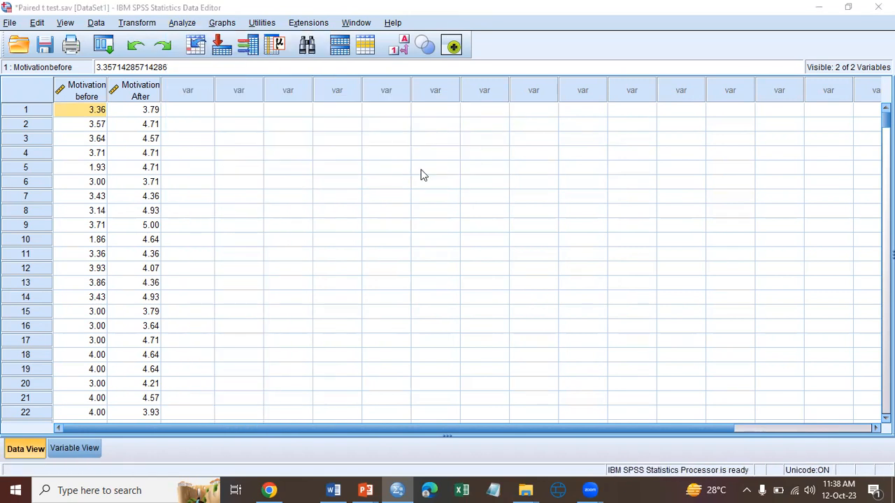
click(167, 58)
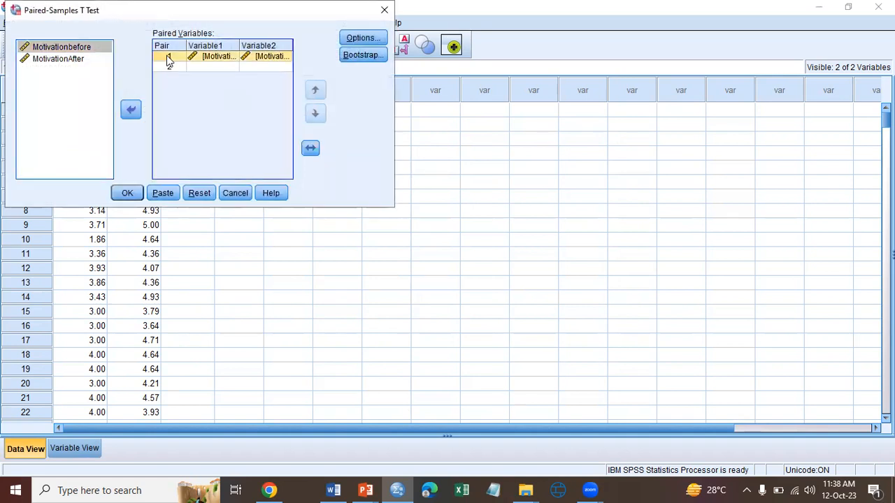
click(129, 111)
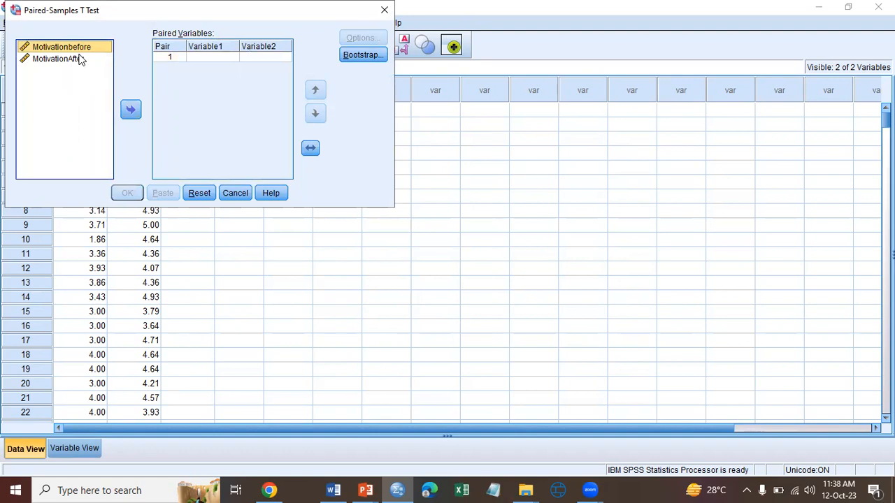
Pair Motivationbefore as Variable1 with MotivationAfter as Variable2 in the first pair.
click(130, 109)
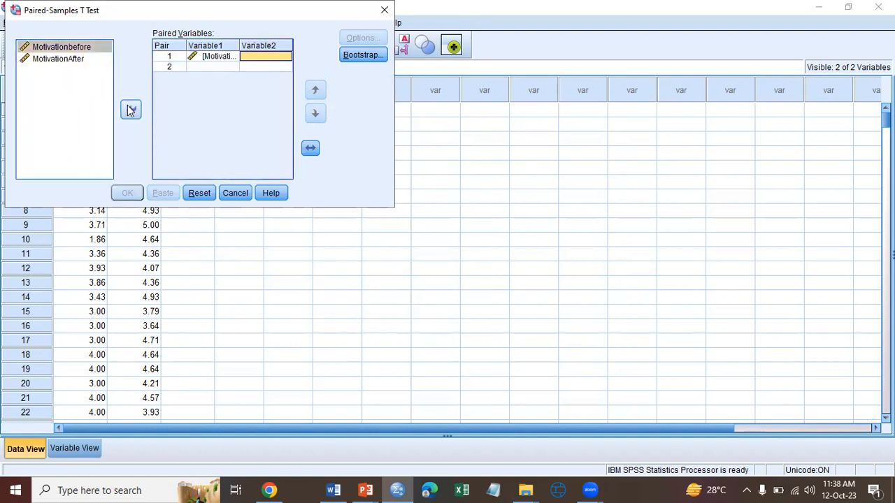
click(78, 63)
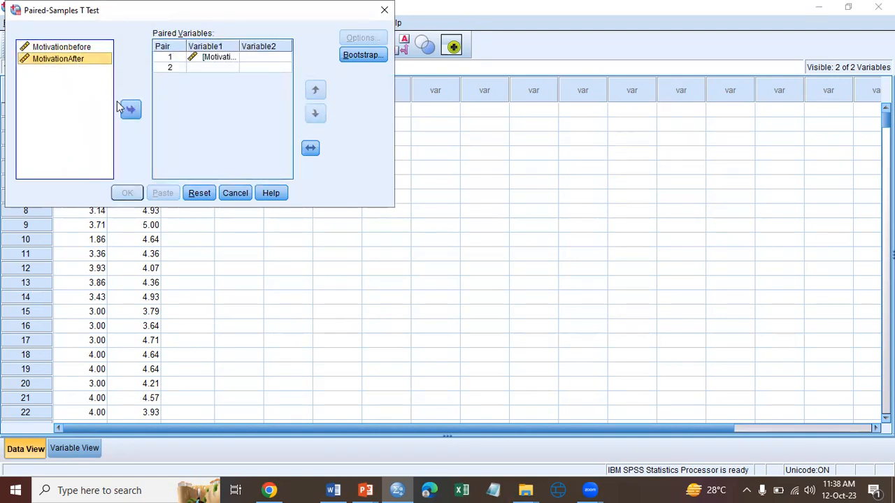
click(131, 111)
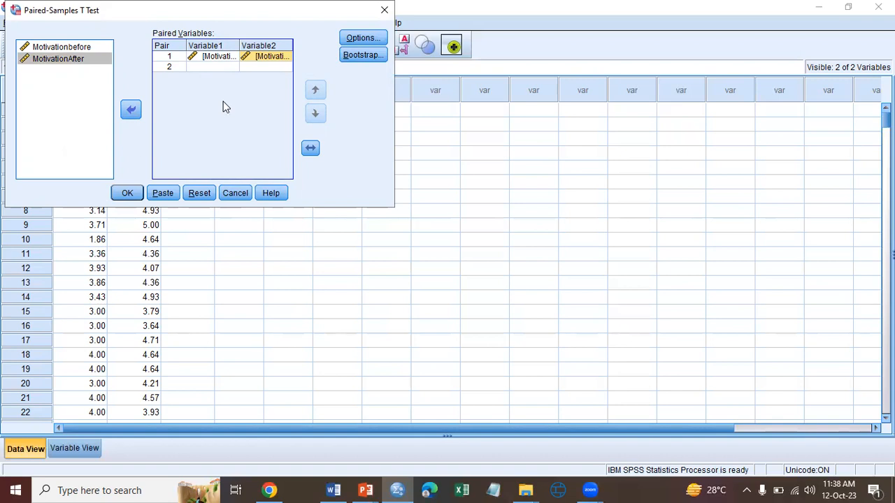
scroll(180, 214, down, 2)
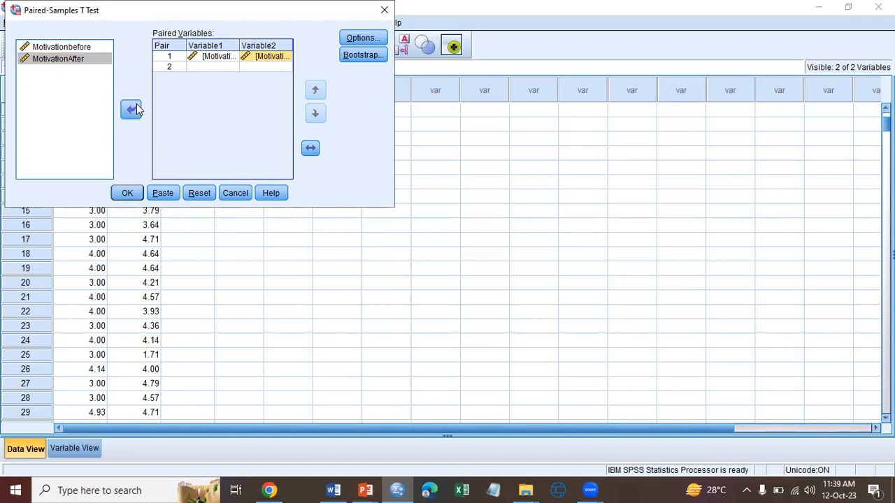
Accept the options with a 95% confidence interval and cases excluded analysis by analysis, and run the paired-samples t test.
click(463, 126)
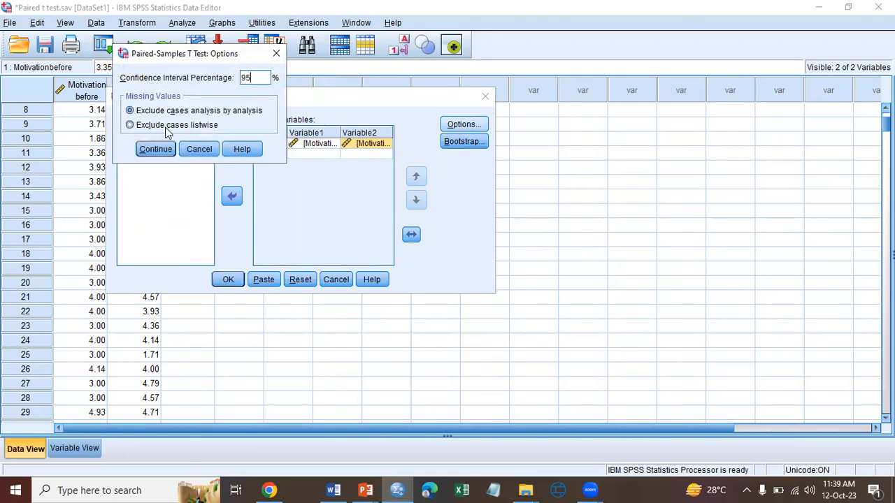
click(149, 149)
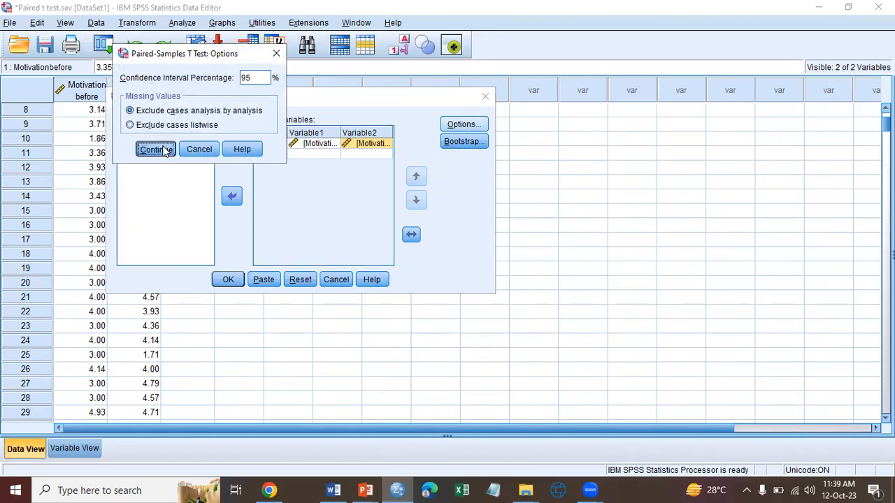
click(228, 281)
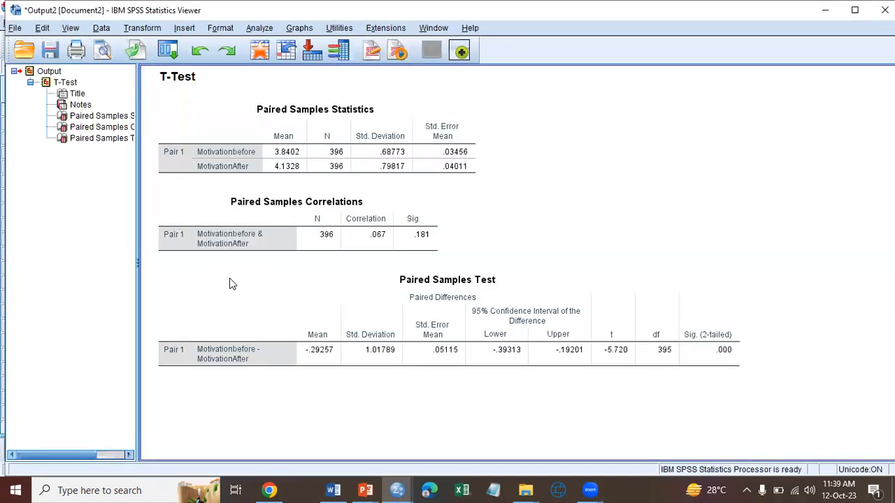
click(235, 132)
right_click(236, 133)
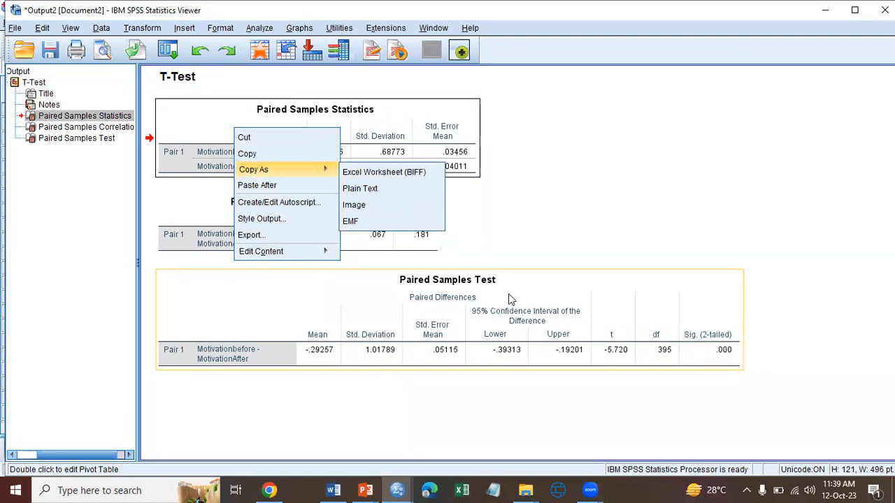
right_click(361, 299)
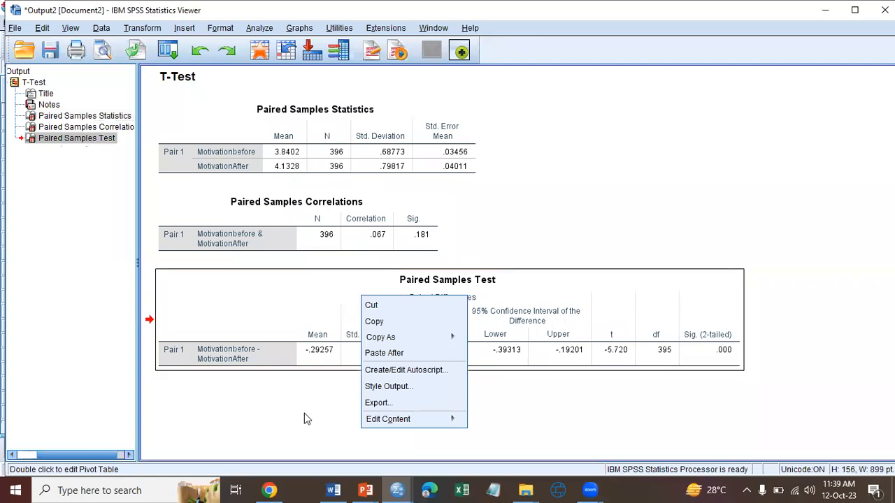
Switch to the Interpretaions document in Word and look over its paired samples tables.
mouse_move(333, 488)
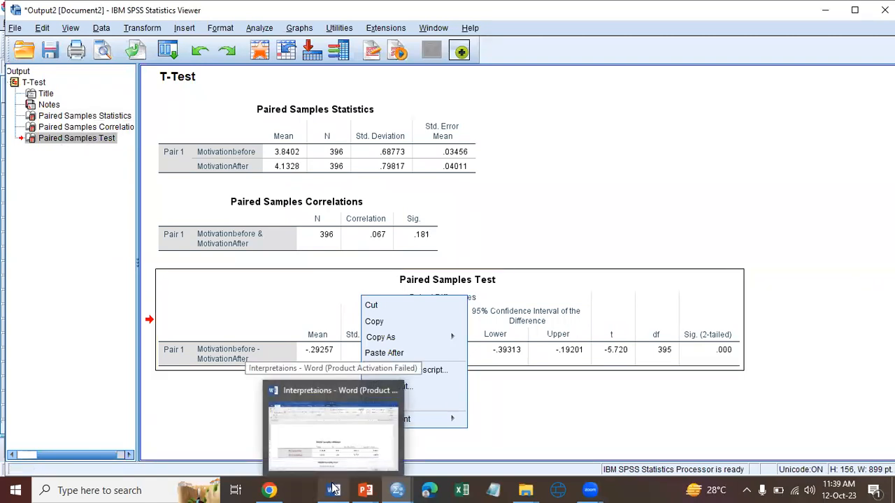
click(332, 488)
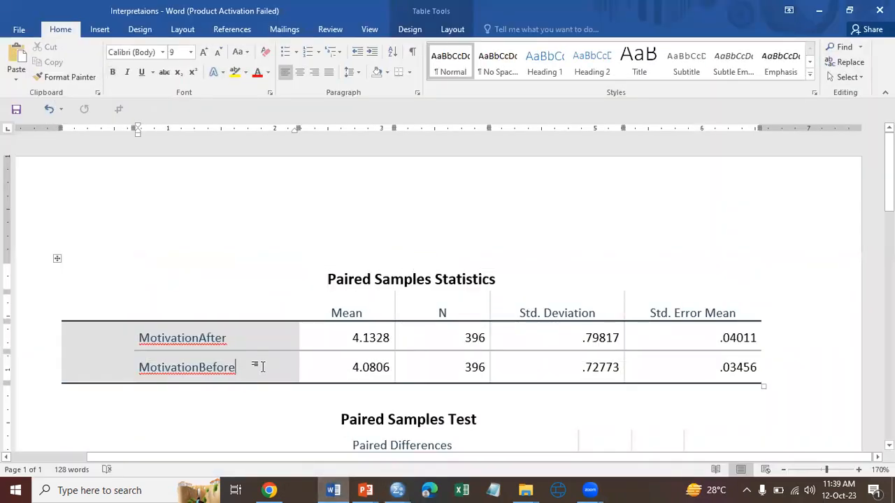
scroll(264, 367, down, 5)
scroll(263, 368, down, 1)
scroll(264, 367, up, 5)
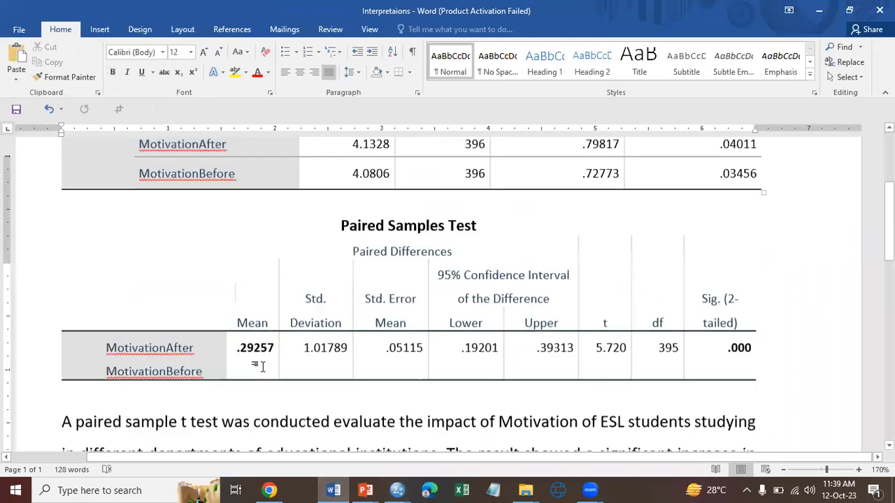
click(262, 367)
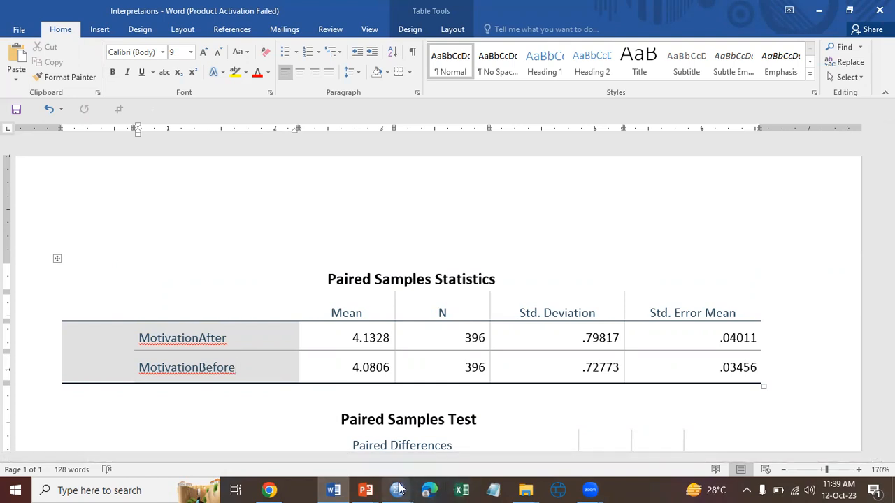
Check the order of the motivation rows in the SPSS output against the Paired Samples Statistics table in Word.
mouse_move(406, 489)
click(448, 436)
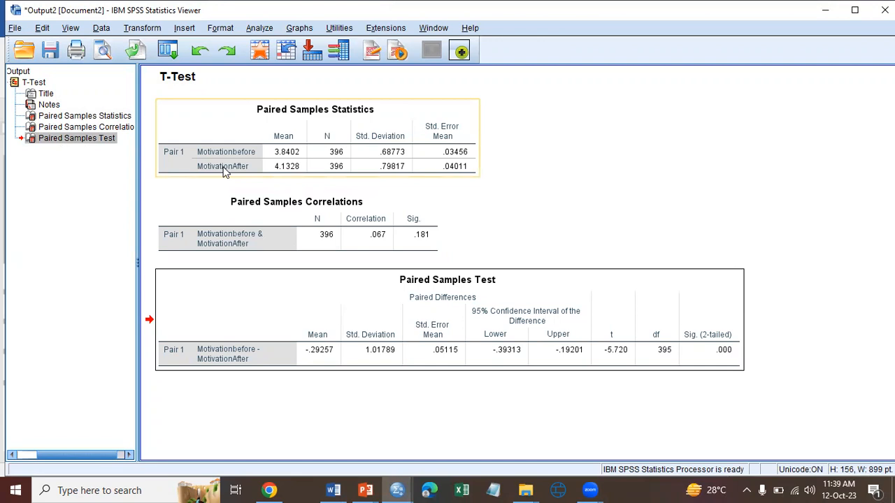
click(334, 490)
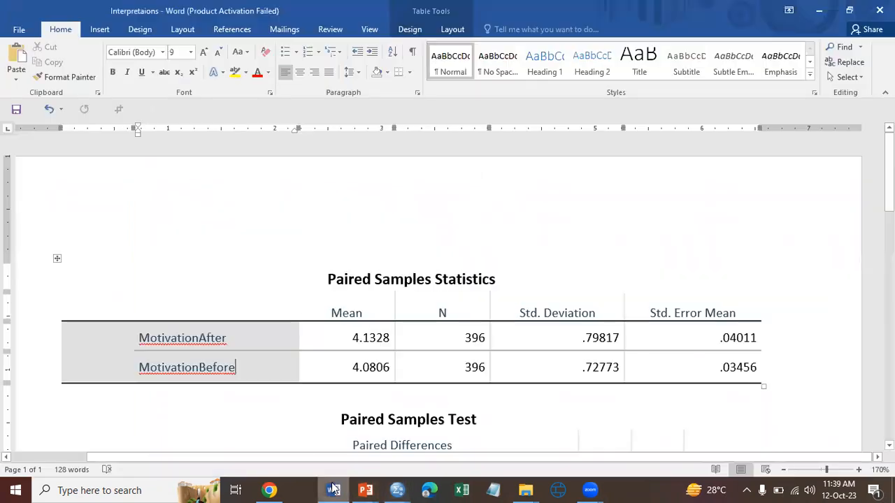
click(236, 366)
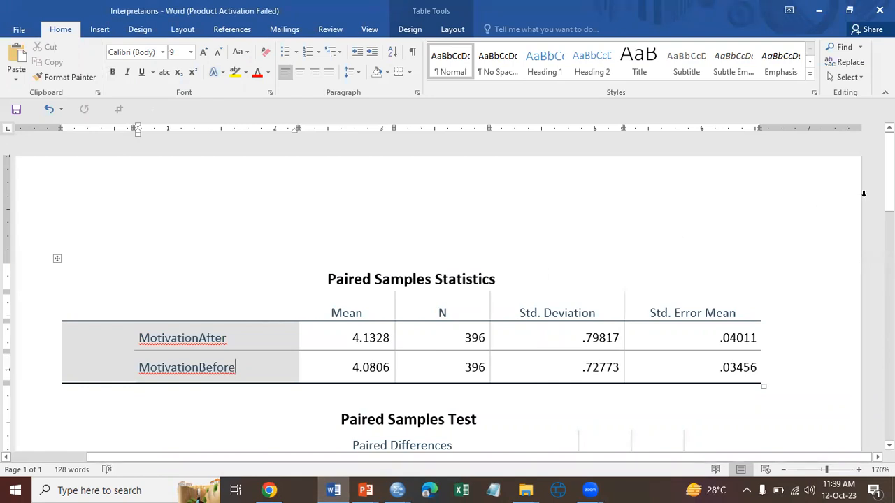
Examine the MotivationAfter and MotivationBefore means in the Paired Samples Statistics table.
drag(889, 193, 889, 222)
drag(348, 228, 394, 225)
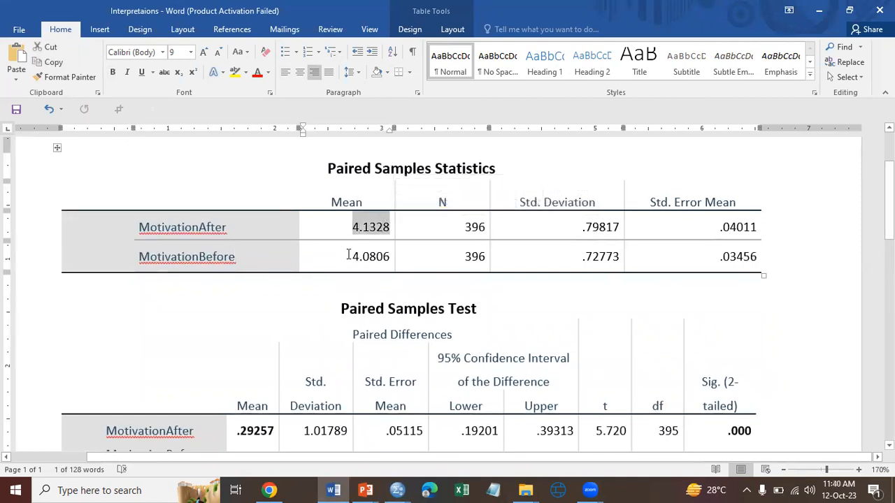
drag(349, 255, 391, 257)
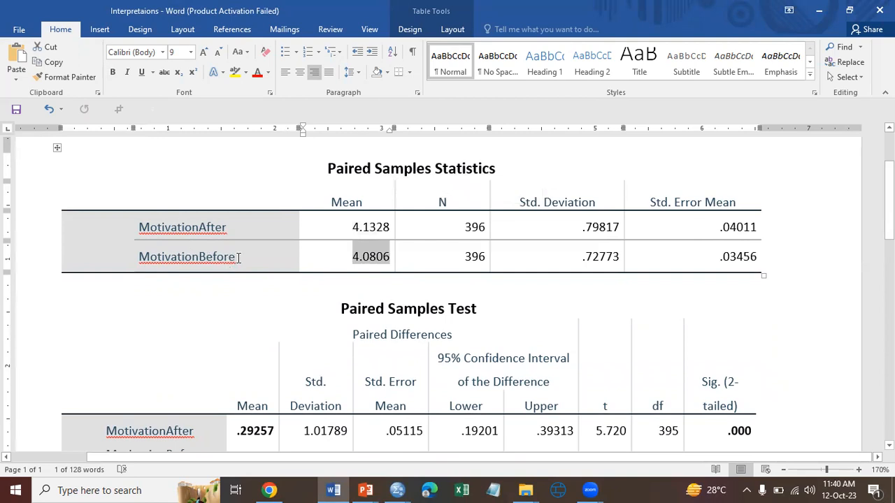
drag(199, 258, 242, 257)
drag(349, 256, 390, 257)
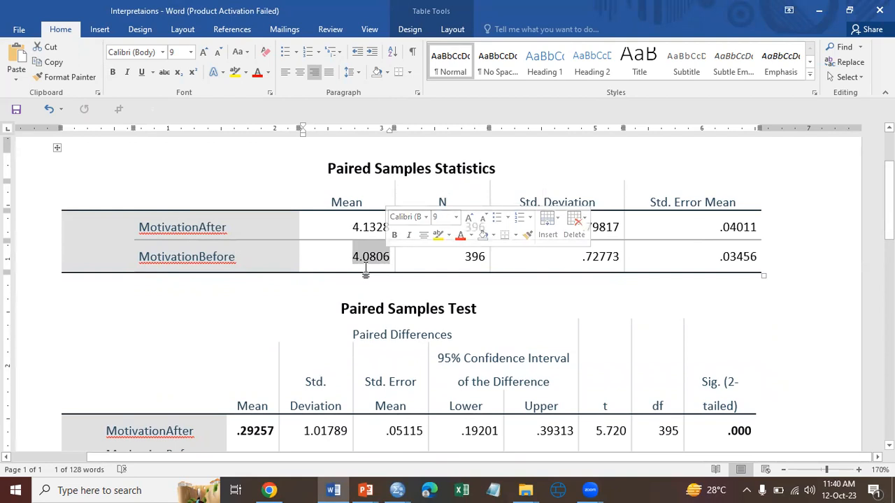
click(355, 225)
drag(354, 227, 378, 233)
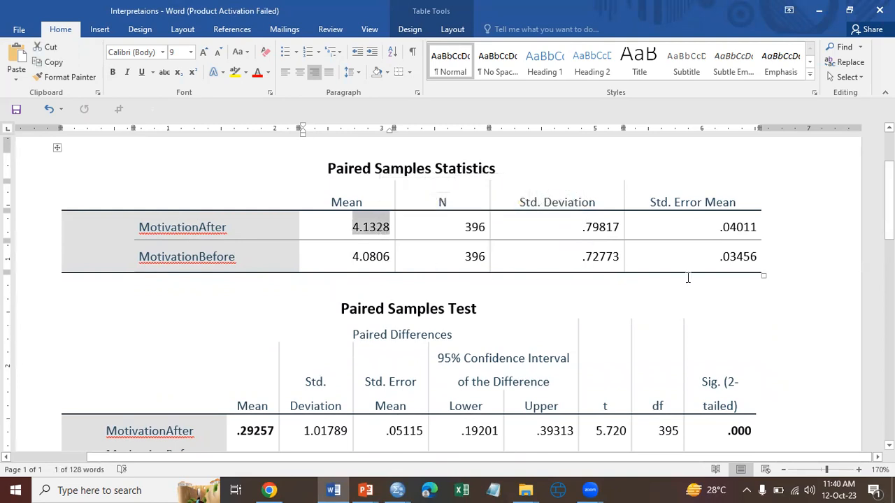
Replace "phase 1" with "before" in the interpretation paragraph below the Paired Samples Test table.
click(541, 336)
scroll(307, 327, down, 5)
click(308, 327)
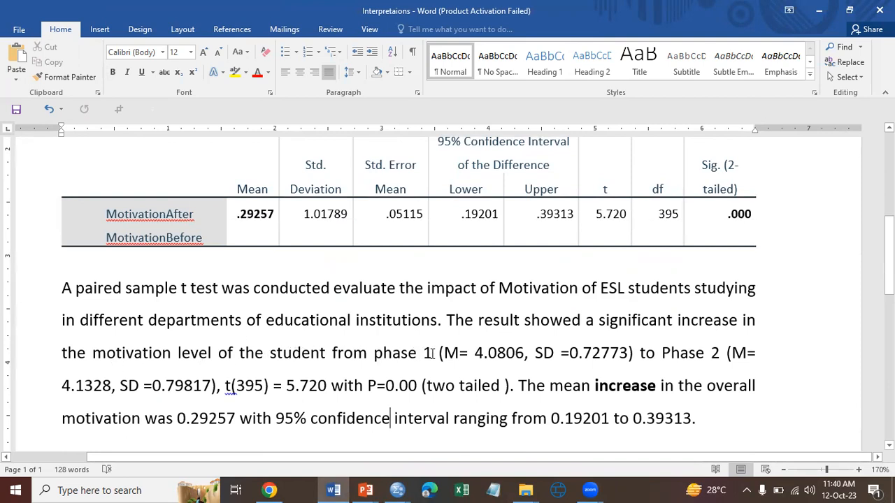
drag(433, 353, 373, 352)
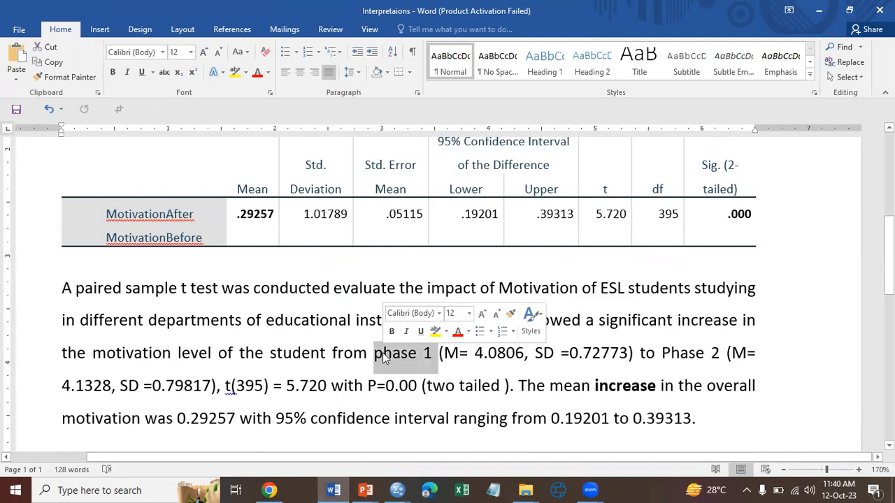
text(before)
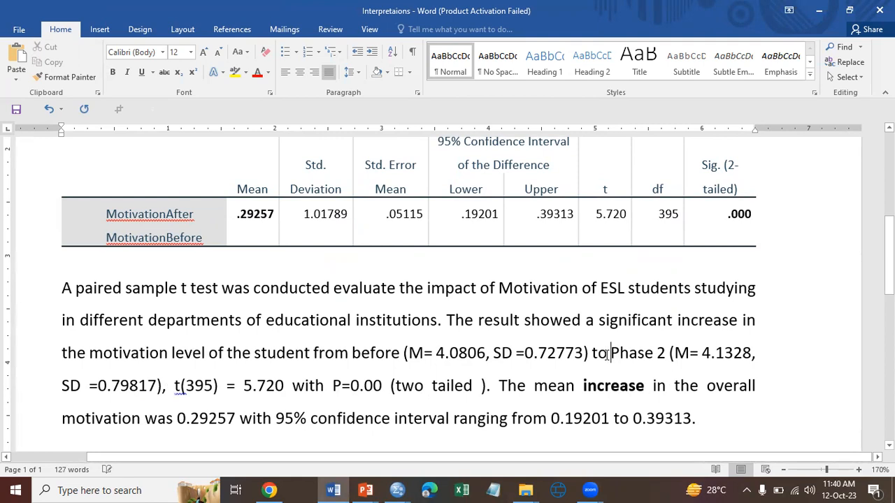
Replace "Phase 2" with "after" in the interpretation paragraph below the Paired Samples Test table.
click(607, 353)
text(aftr)
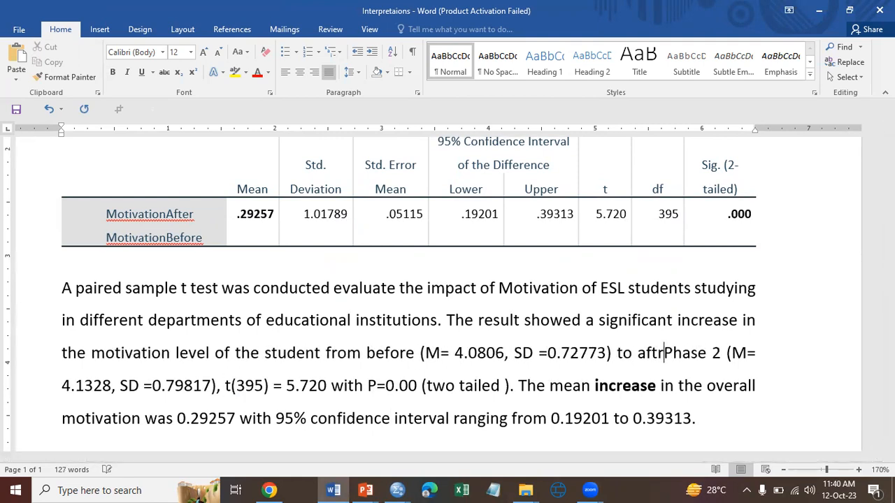
key(BackSpace)
text(er)
key(Delete)
key(Delete)
key(Delete)
key(Delete)
key(Delete)
key(Delete)
key(Delete)
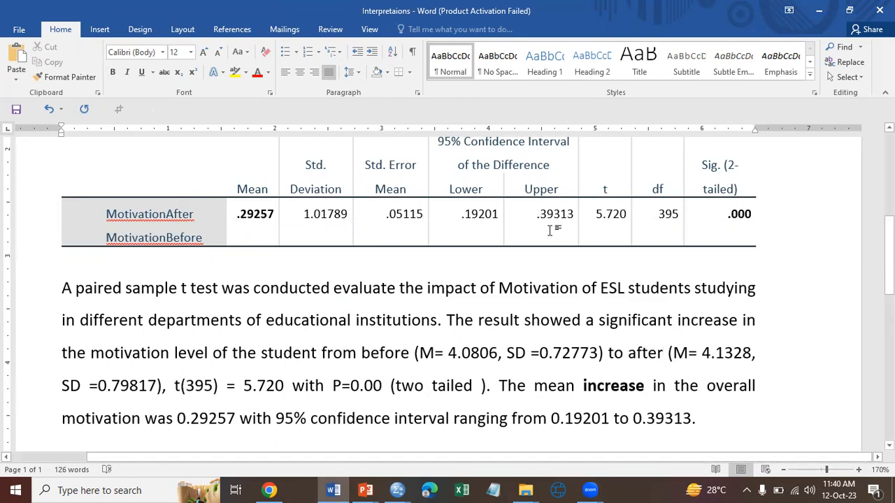
Check the t and Sig. (2-tailed) values, and compare the Mean and N columns of the Paired Samples Statistics table.
drag(597, 214, 627, 215)
drag(729, 215, 753, 214)
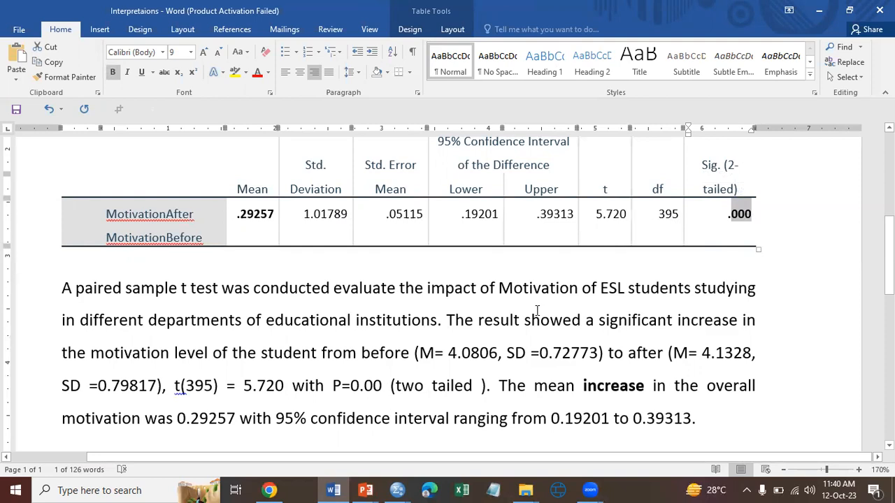
key(Page_Up)
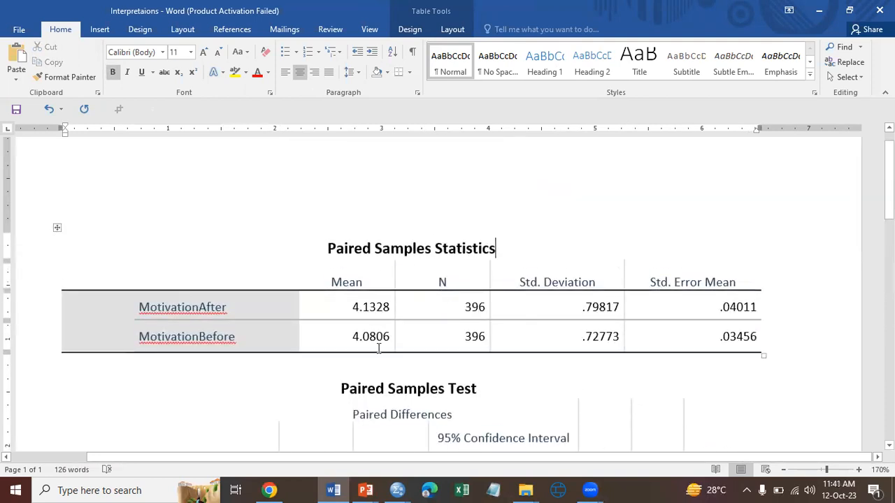
drag(330, 298, 362, 333)
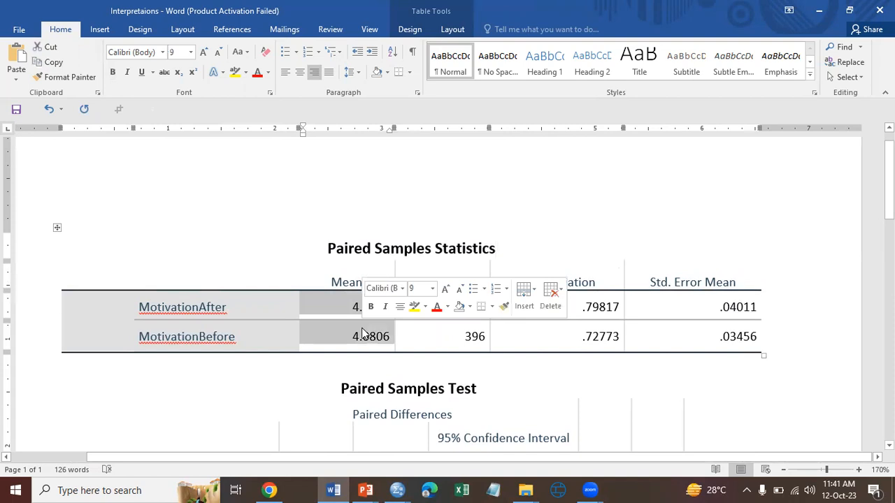
drag(457, 318, 482, 342)
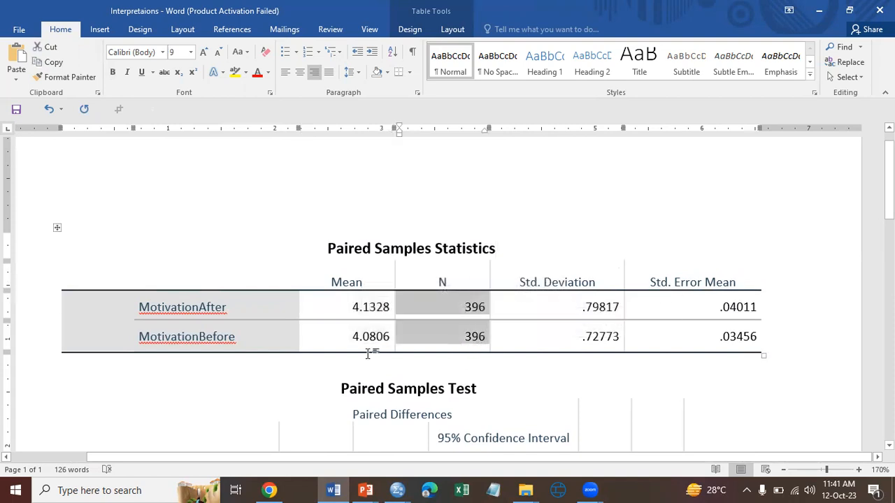
Examine the significance, t value and mean difference in the Paired Samples Test table.
scroll(368, 353, down, 5)
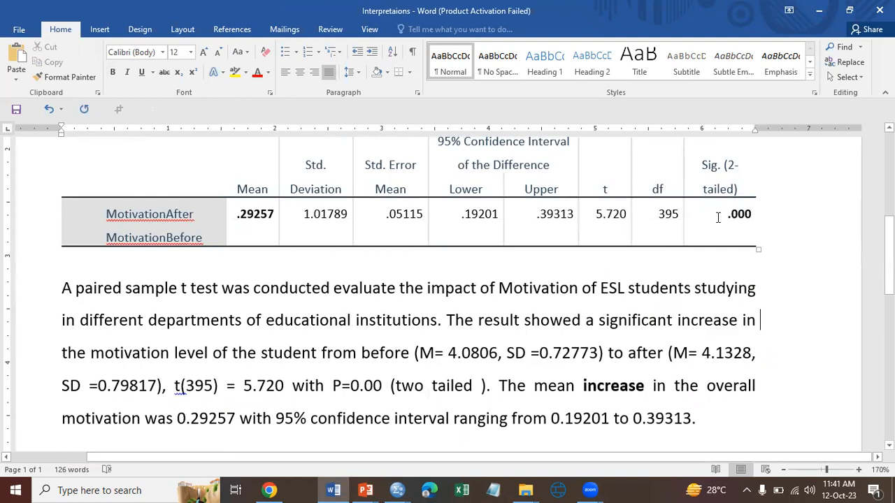
drag(718, 216, 746, 214)
drag(595, 214, 627, 214)
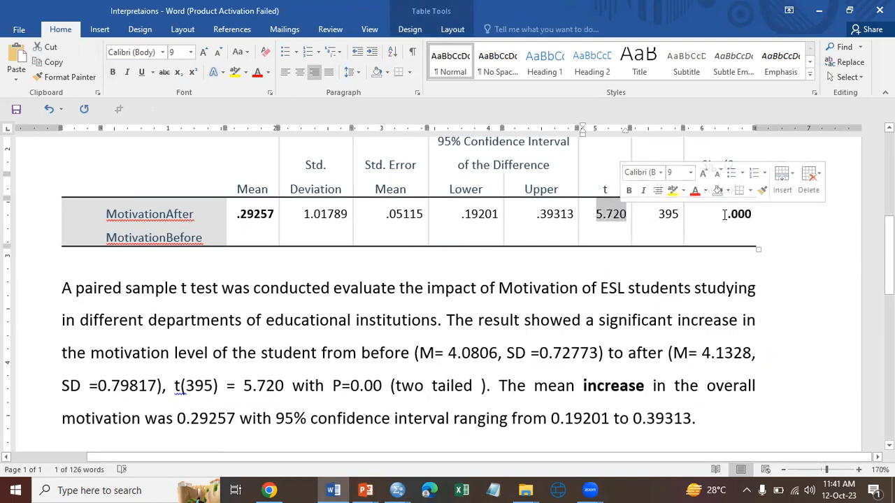
drag(725, 215, 753, 214)
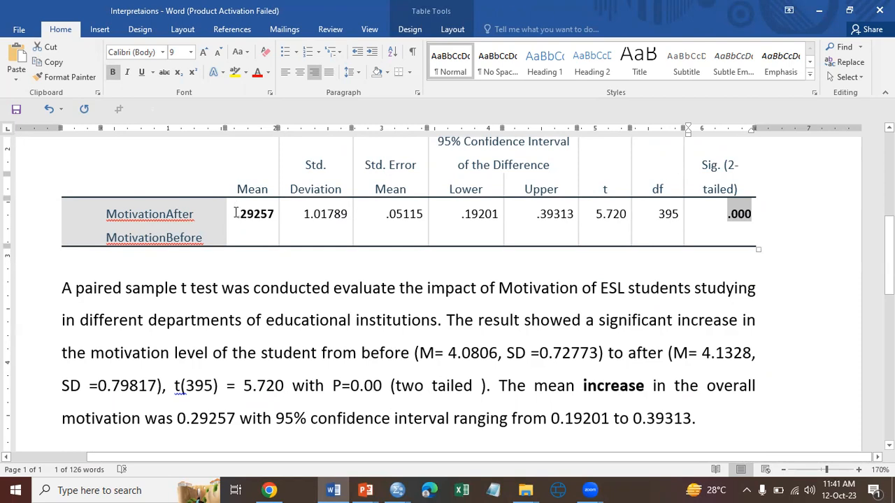
drag(235, 213, 274, 215)
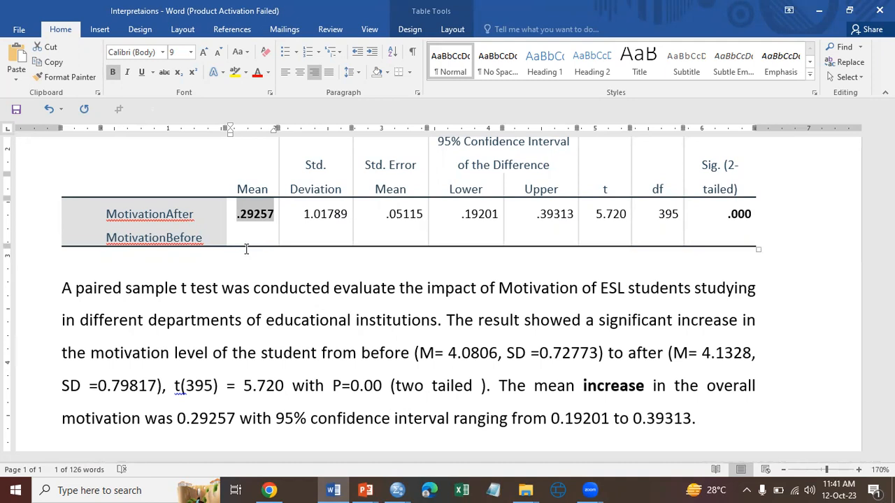
Compare the MotivationBefore mean with the MotivationAfter mean in the Paired Samples Statistics table.
scroll(245, 250, up, 5)
double_click(378, 338)
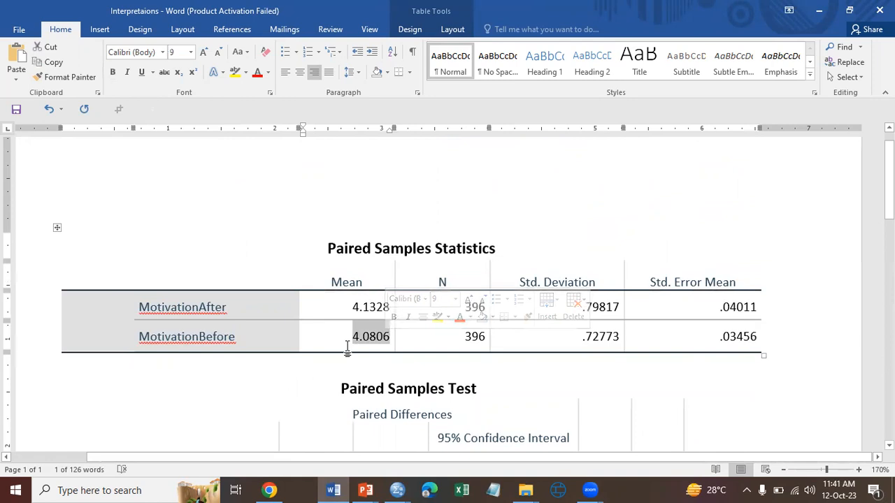
double_click(367, 307)
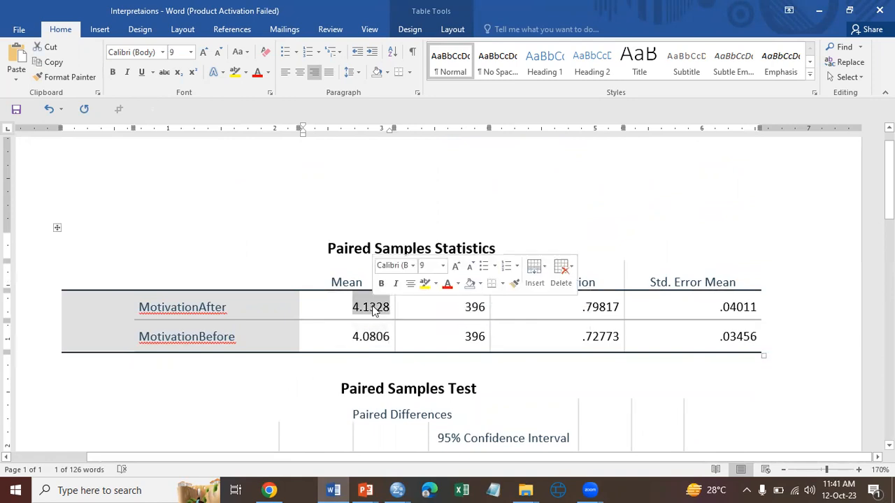
click(348, 337)
double_click(344, 307)
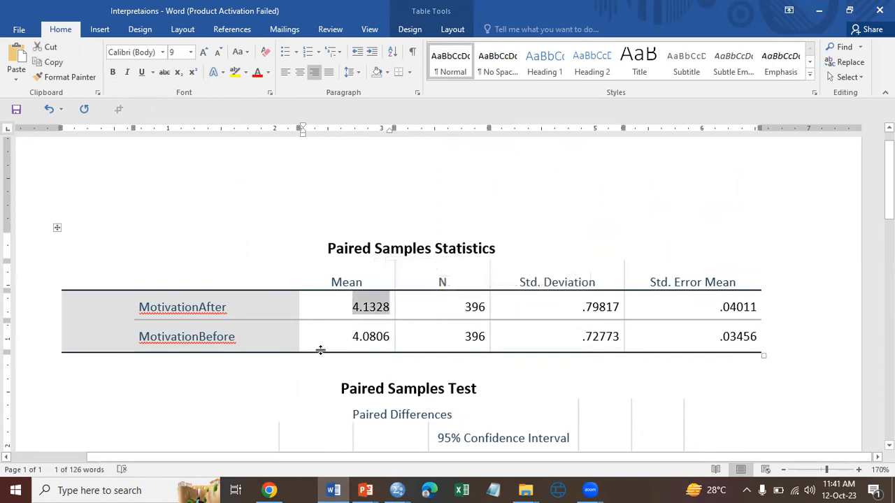
Check the mean difference and the lower and upper 95% confidence limits in the Paired Samples Test table.
scroll(320, 349, down, 5)
click(385, 288)
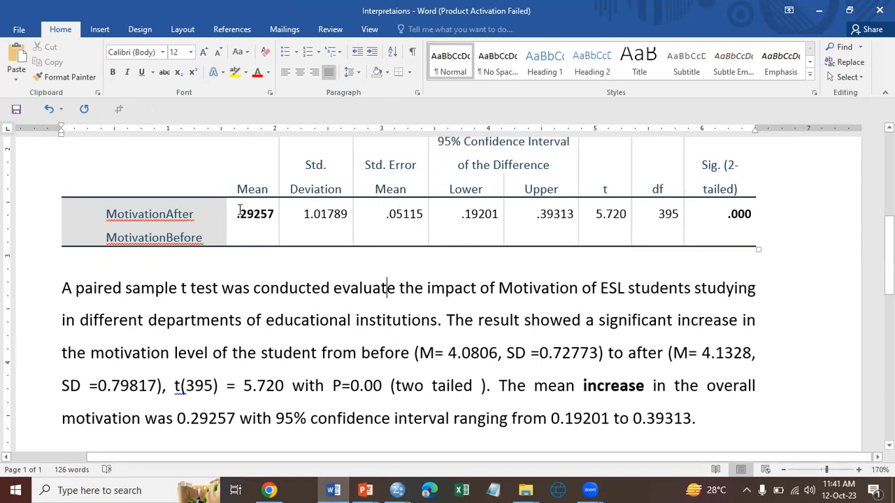
drag(237, 214, 269, 219)
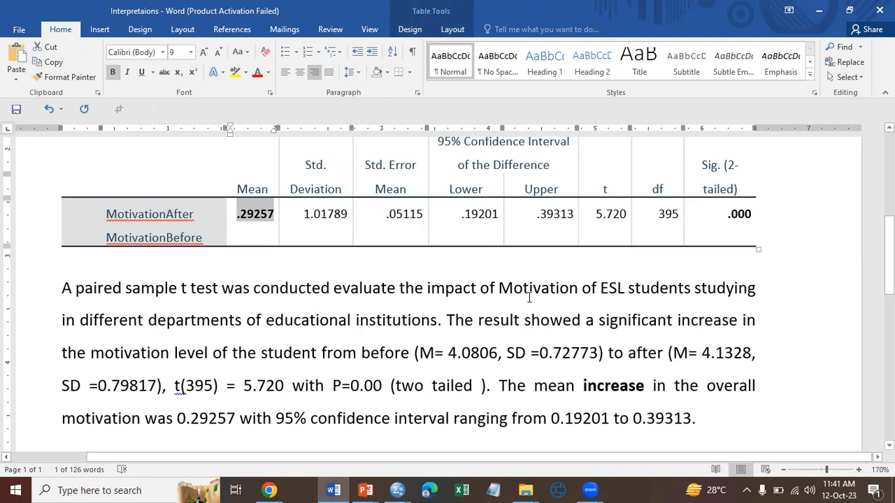
drag(453, 213, 548, 214)
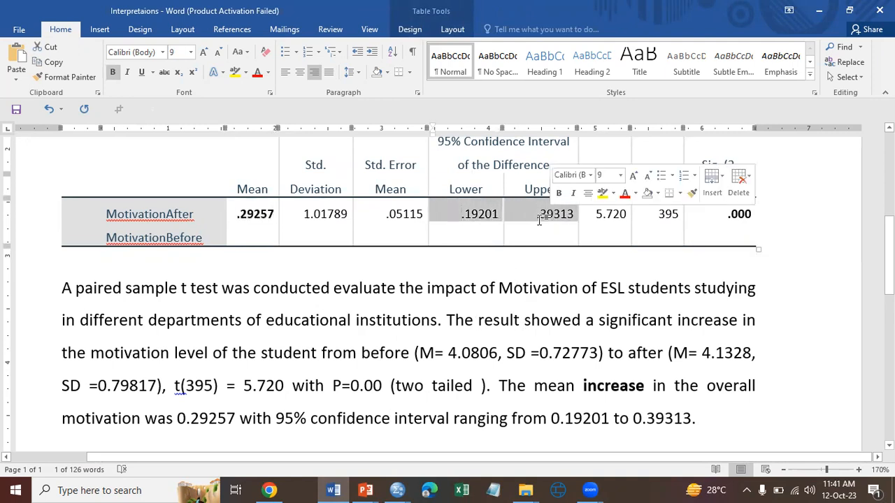
click(448, 211)
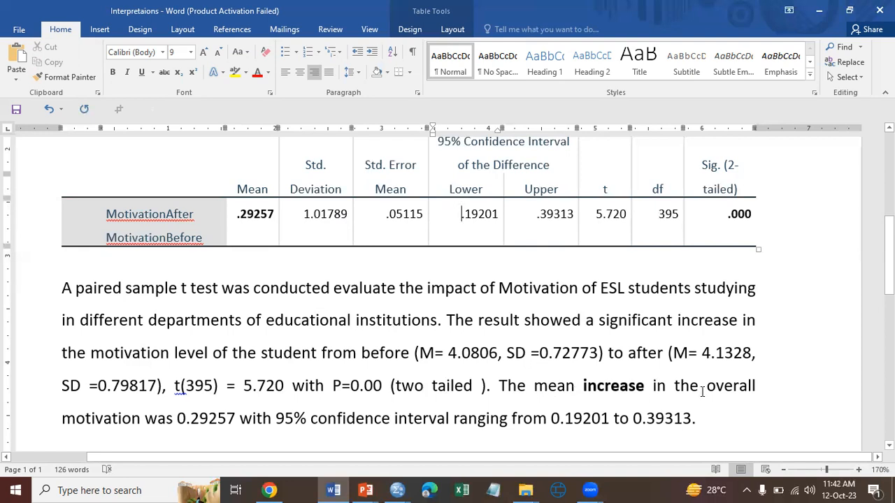
drag(236, 214, 279, 214)
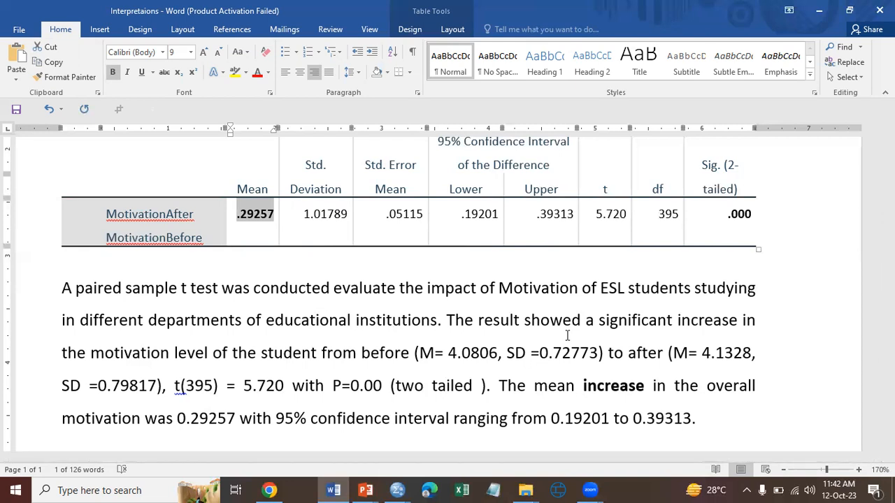
Look over both paired samples tables once more and switch to the running T Test slide show in PowerPoint.
key(Page_Up)
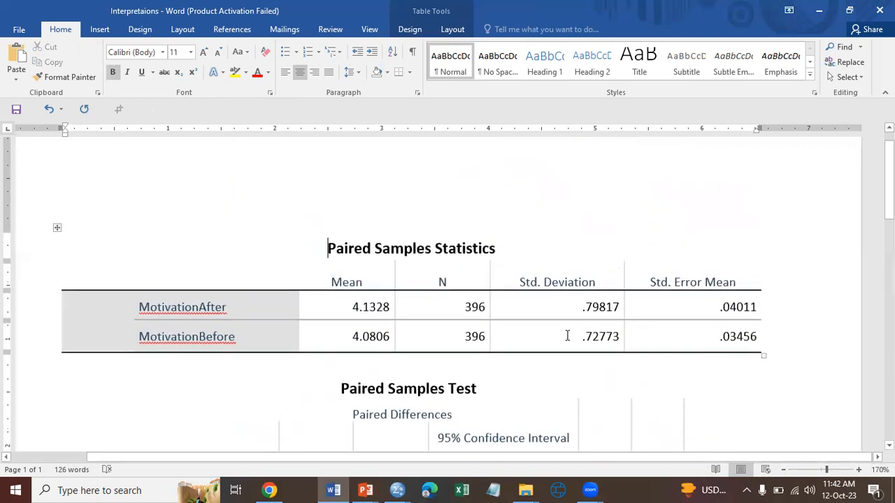
key(Page_Down)
scroll(567, 336, down, 1)
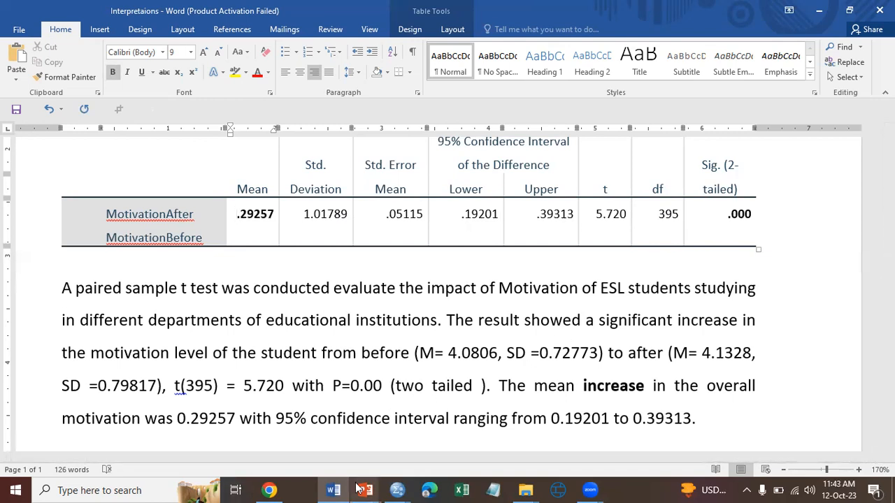
mouse_move(363, 490)
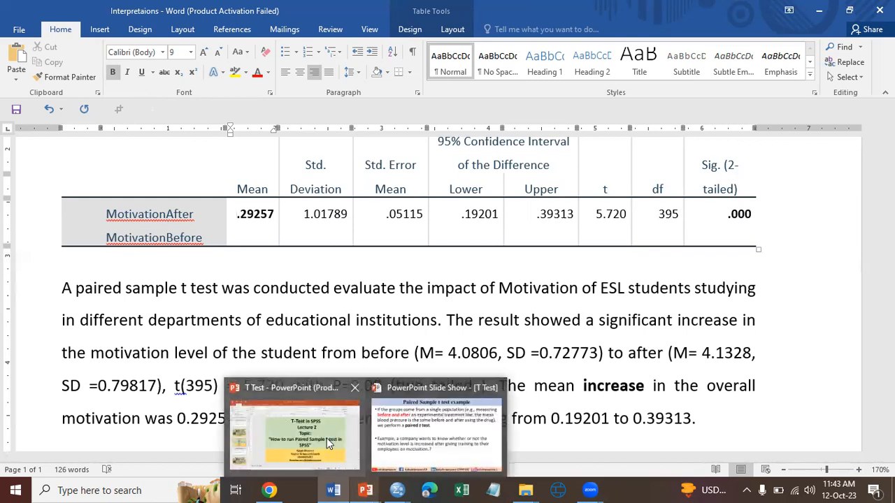
click(420, 439)
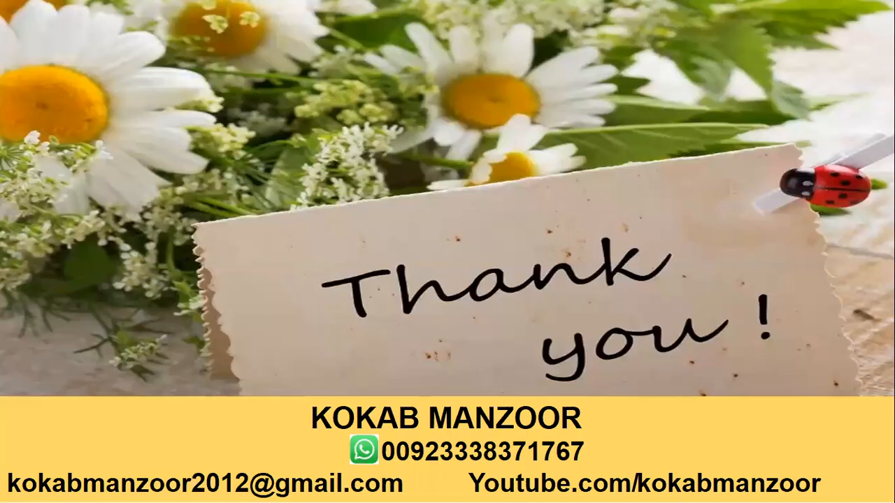